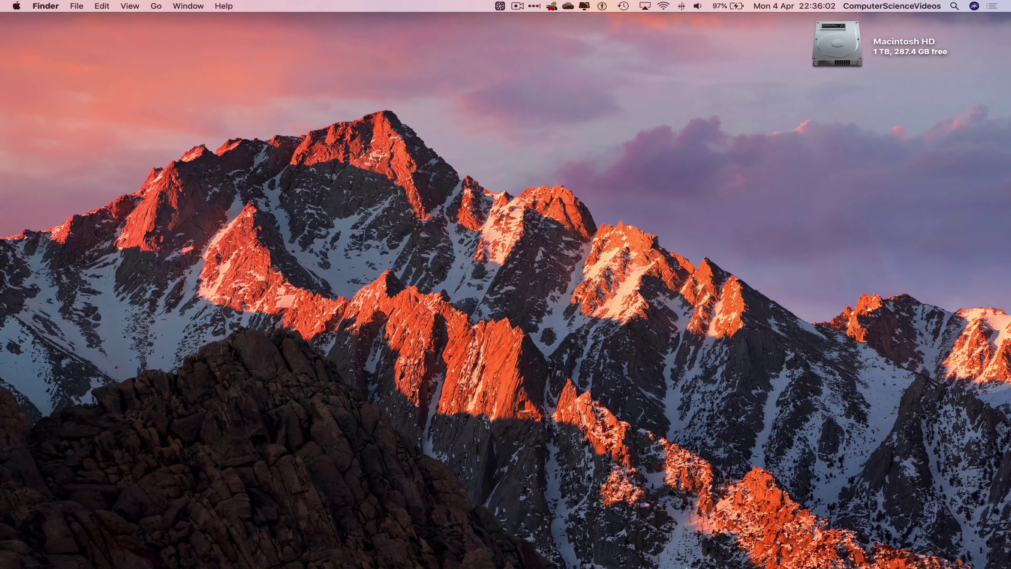
left_click(117, 549)
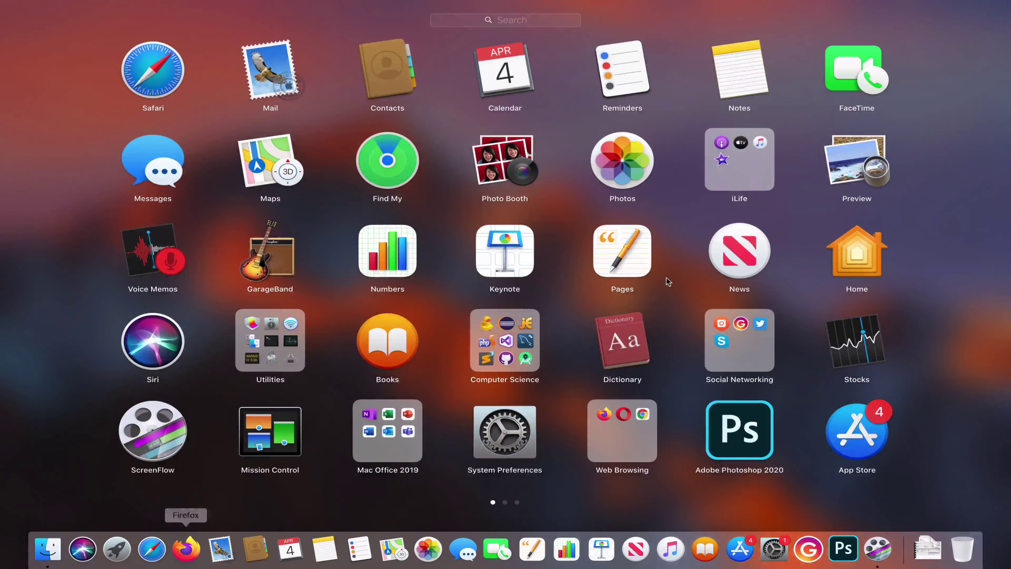
left_click(388, 433)
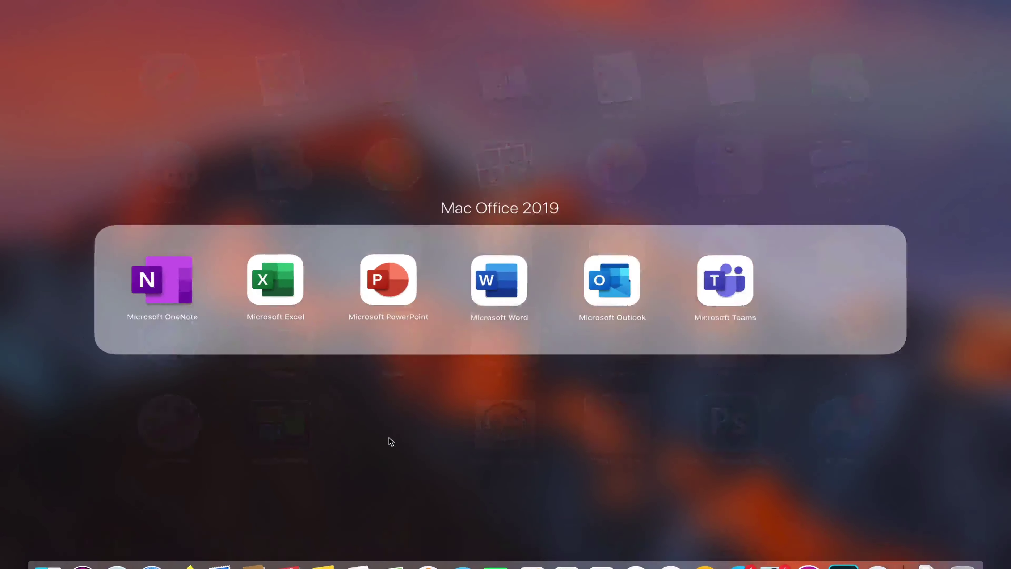
left_click(632, 266)
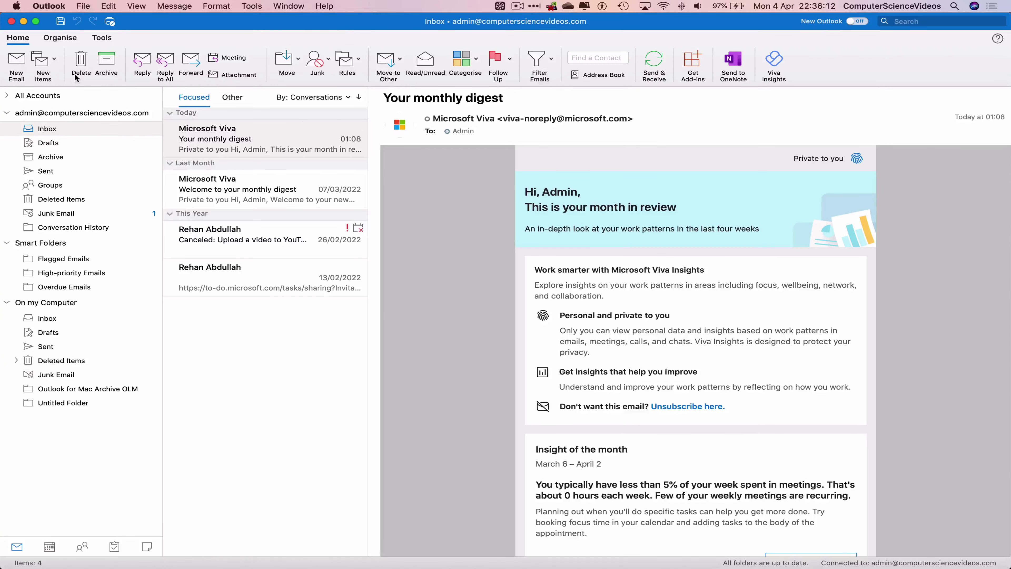
left_click(16, 61)
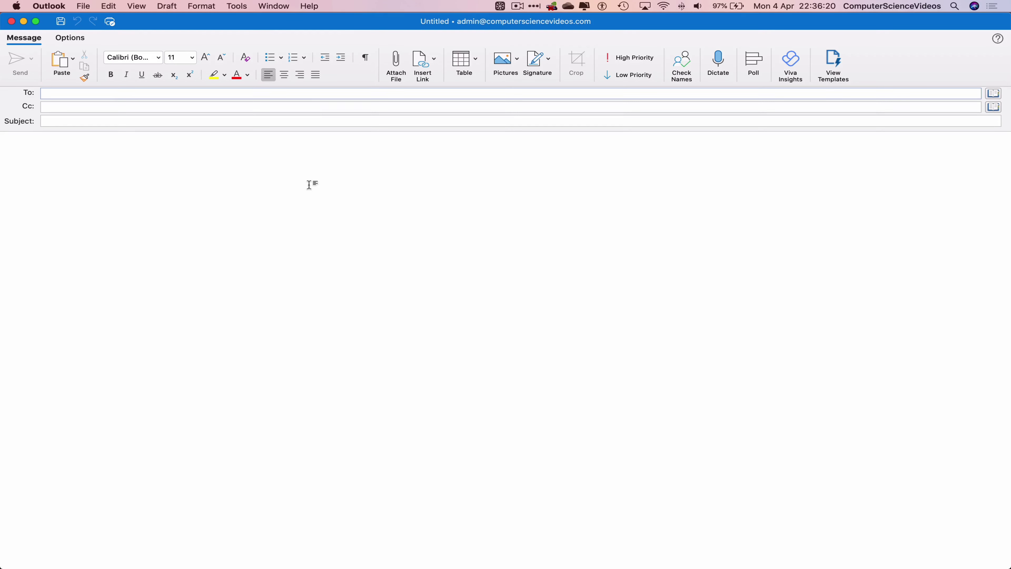
Step: Address the email to the contact and give it the subject 'Table'
type("rehan")
key("Return")
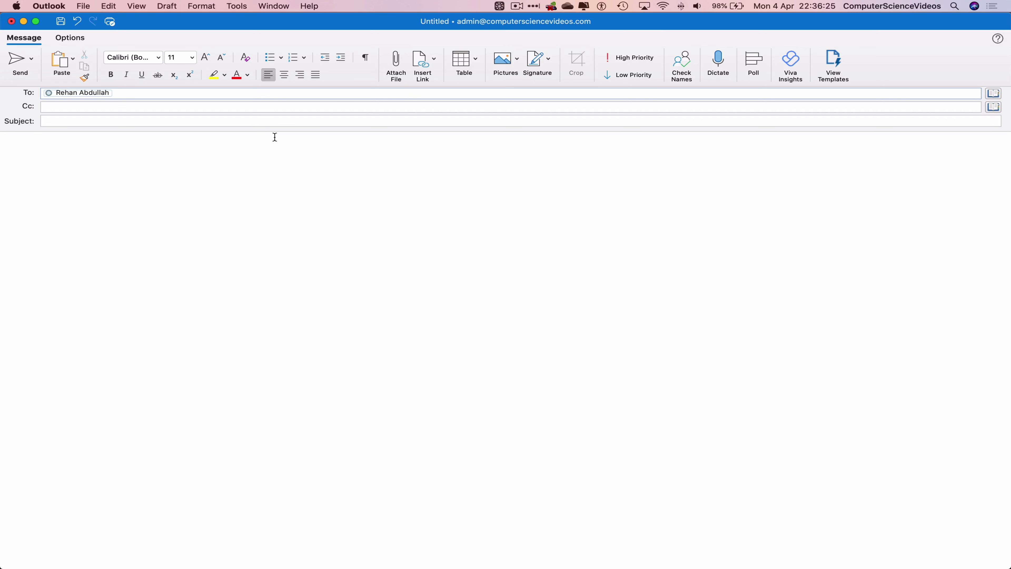
left_click(160, 118)
type("Tabel")
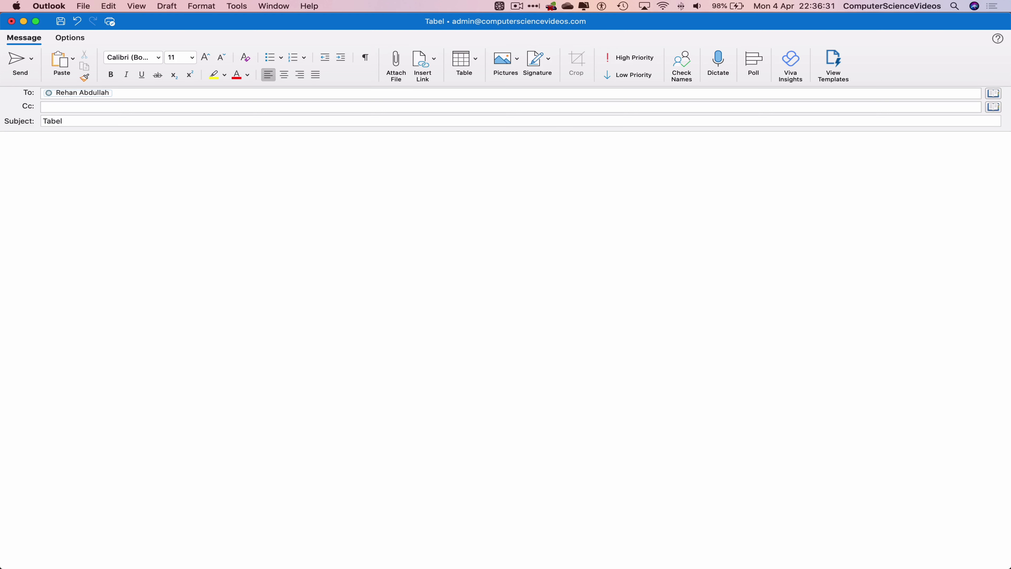
key("BackSpace")
key("BackSpace")
type("le")
Step: Write a greeting to the recipient, 'Please see the table below:', and a 'Kind regards,' Admin sign-off
left_click(204, 175)
type("Dear Rehan,")
key("Return")
key("Return")
type("Please see the table below")
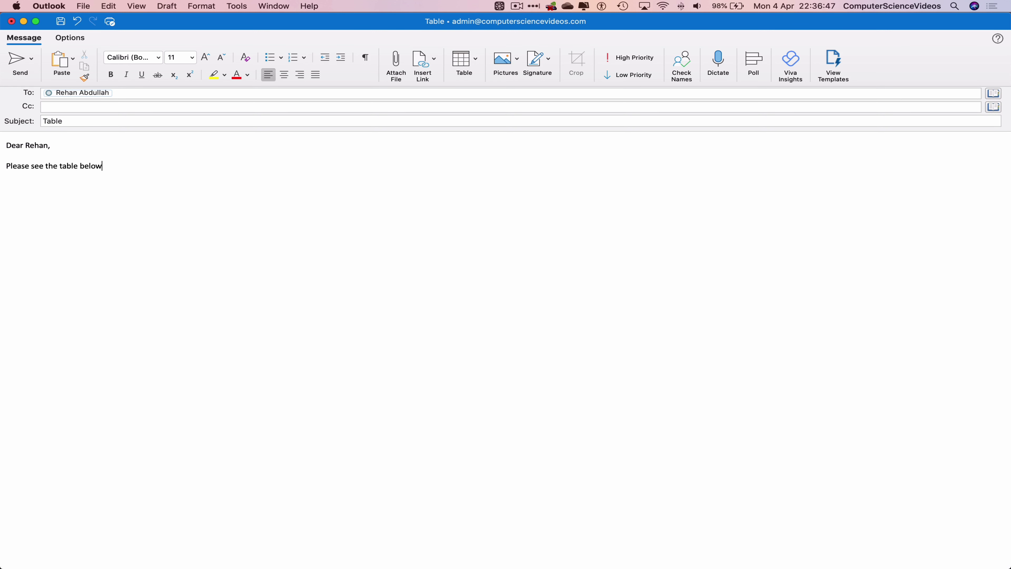
type(":")
key("Return")
key("Return")
key("Return")
key("Return")
key("Return")
type("Kind regards,")
key("Return")
key("Return")
type("Admin")
Step: Insert a 3x3 table below the intro line and make each of its rows one line taller
left_click(156, 169)
key("Return")
key("Return")
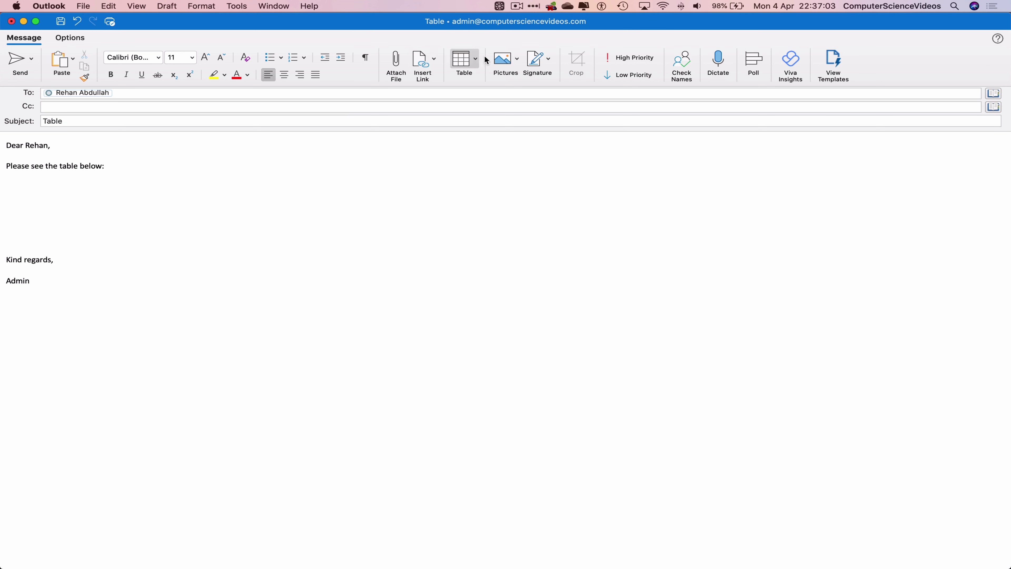
left_click(477, 61)
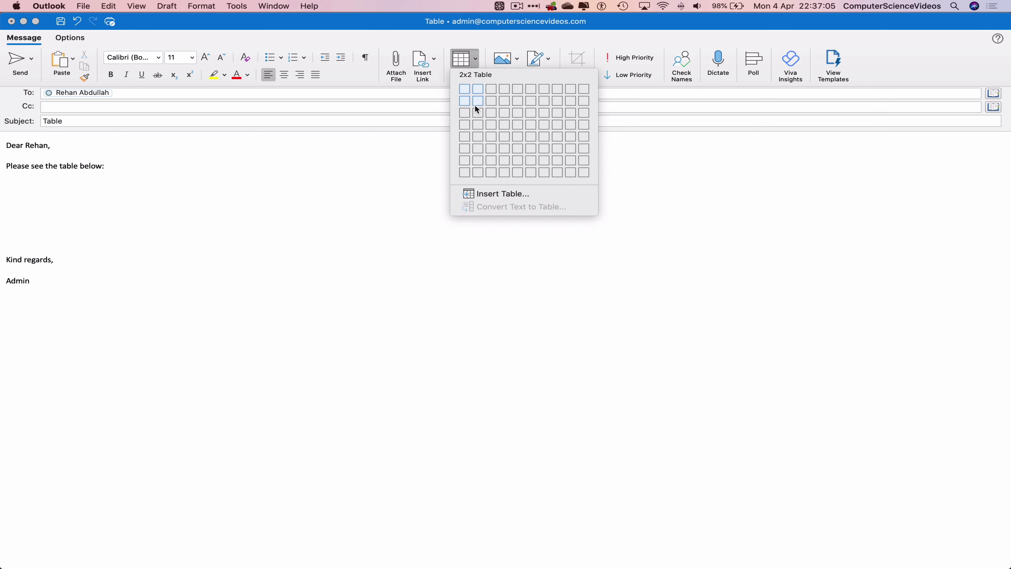
left_click(491, 113)
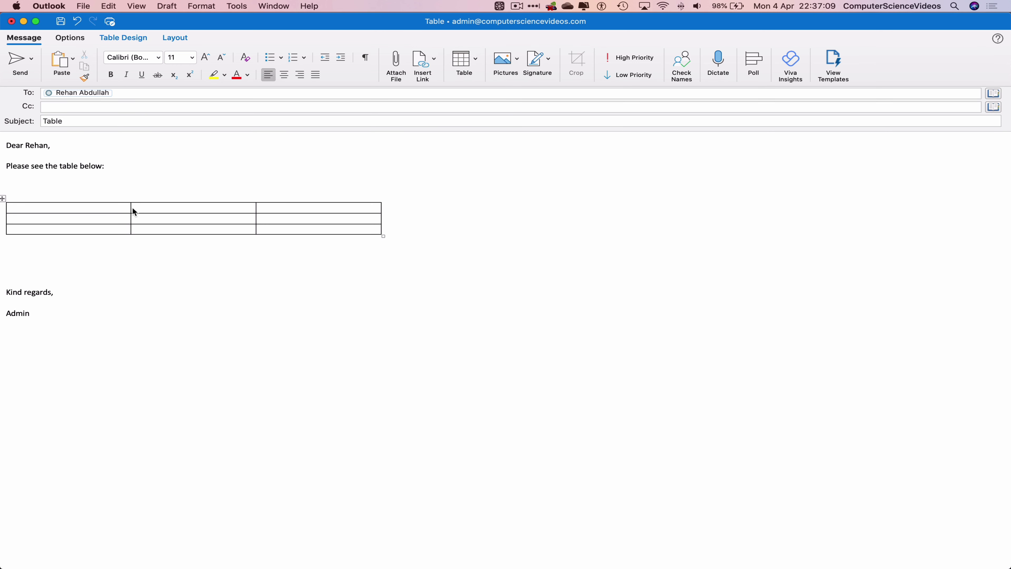
key("Return")
left_click(122, 230)
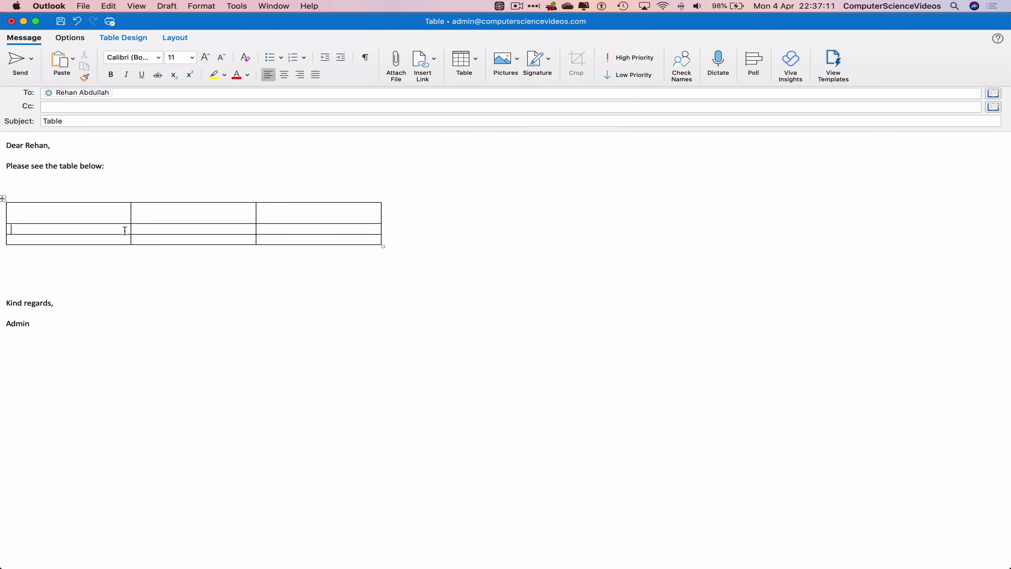
key("Return")
left_click(106, 250)
key("Return")
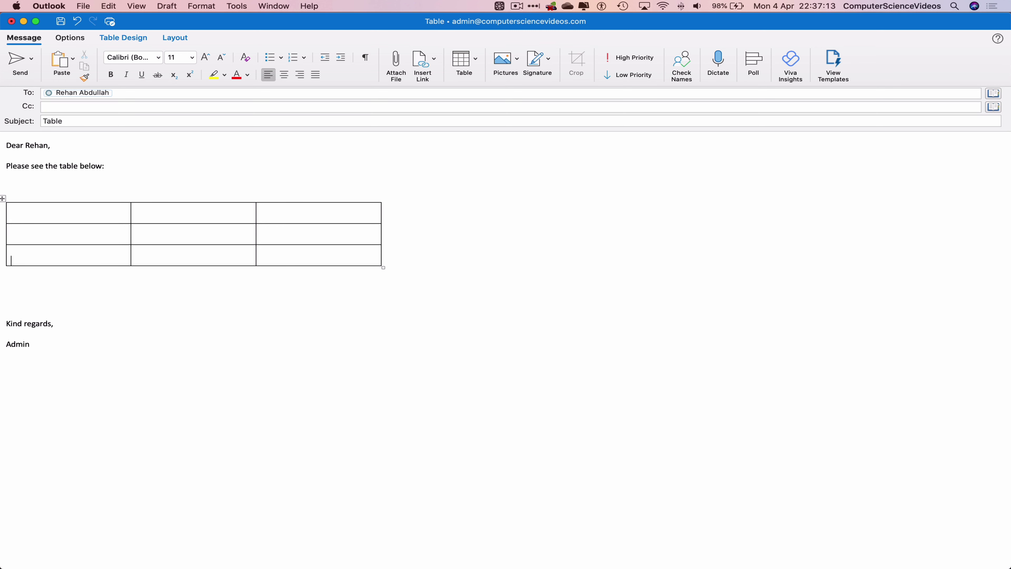
Step: Fill the table's first column with Fruit, Apple and Pear
left_click(85, 217)
type("Fruit")
left_click(102, 234)
type("Apple")
left_click(102, 251)
key("Return")
key("BackSpace")
type("Pear")
Step: Fill the second column with the Quantity header and 5 for both Apple and Pear
left_click(212, 212)
key("Down")
key("Up")
type("Quantity")
left_click(210, 235)
type("5")
left_click(207, 255)
type("5")
Step: Fill the third column with the Price (£) header and 1 for both Apple and Pear
left_click(313, 214)
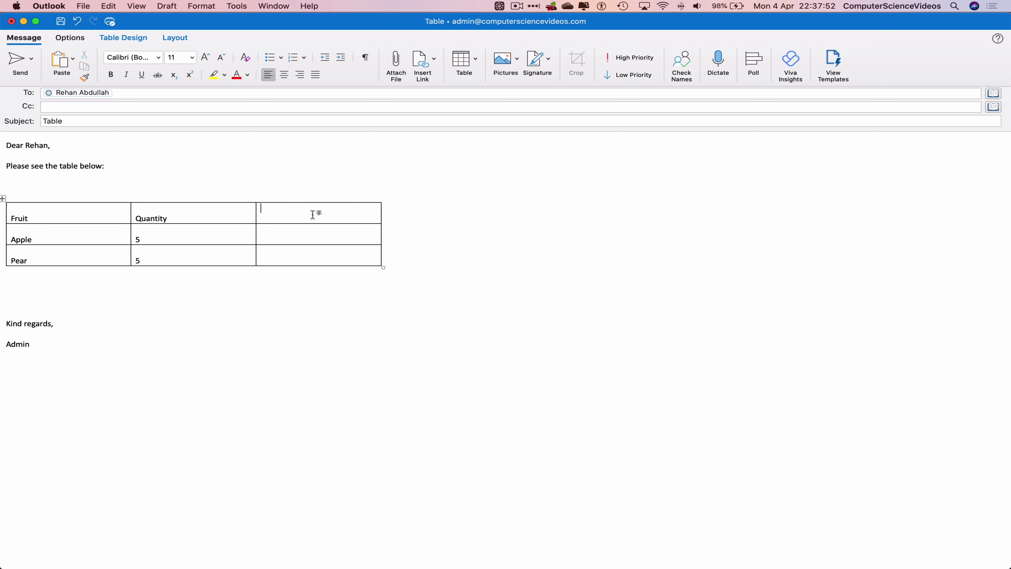
key("Down")
left_click(313, 214)
type("Price (£)")
left_click(314, 236)
type("1")
left_click(315, 259)
type("1")
Step: Remove the blank lines between the table and 'Kind regards,' and send the email
left_click(44, 309)
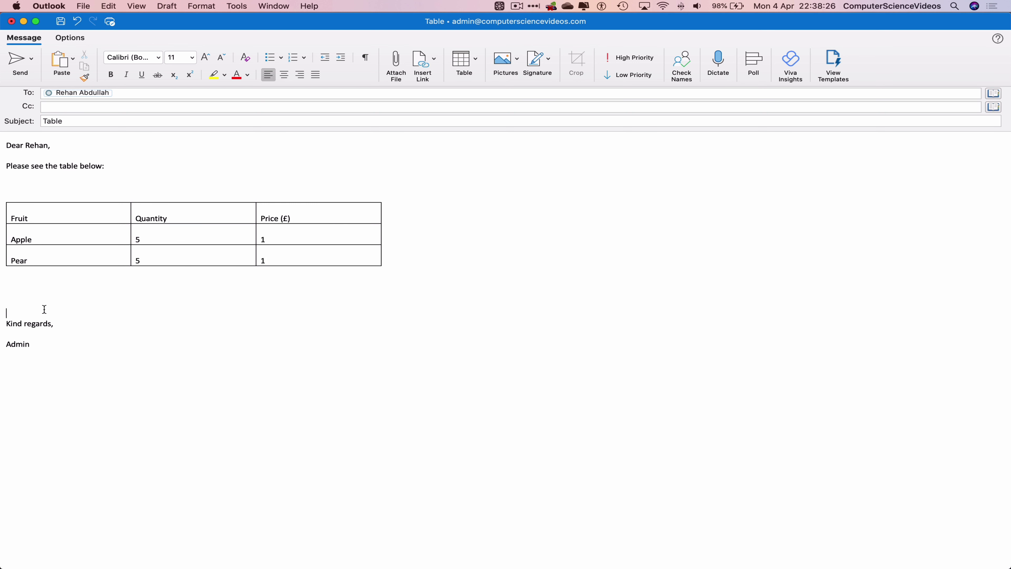
key("BackSpace")
key("BackSpace")
key("BackSpace")
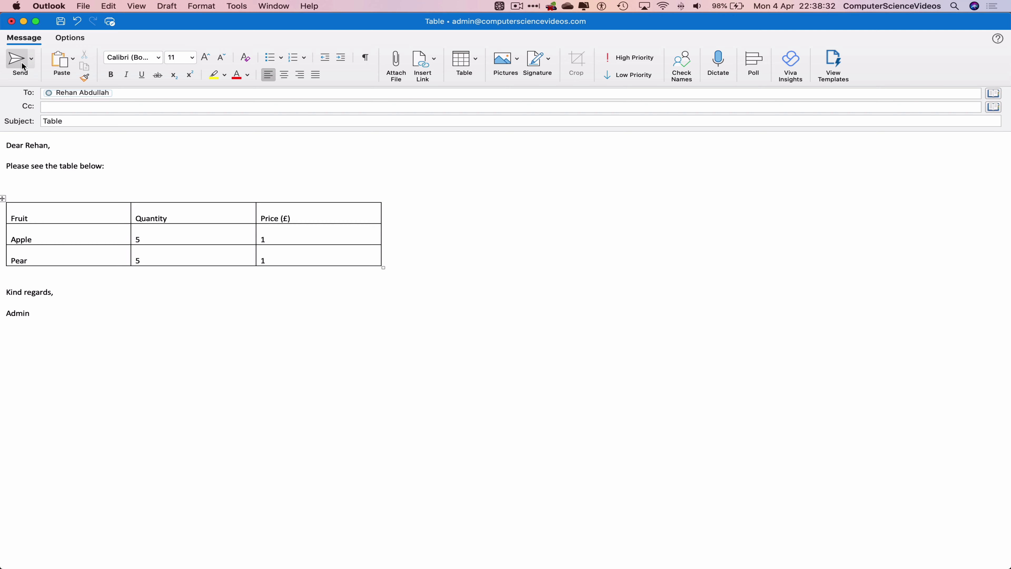
left_click(22, 72)
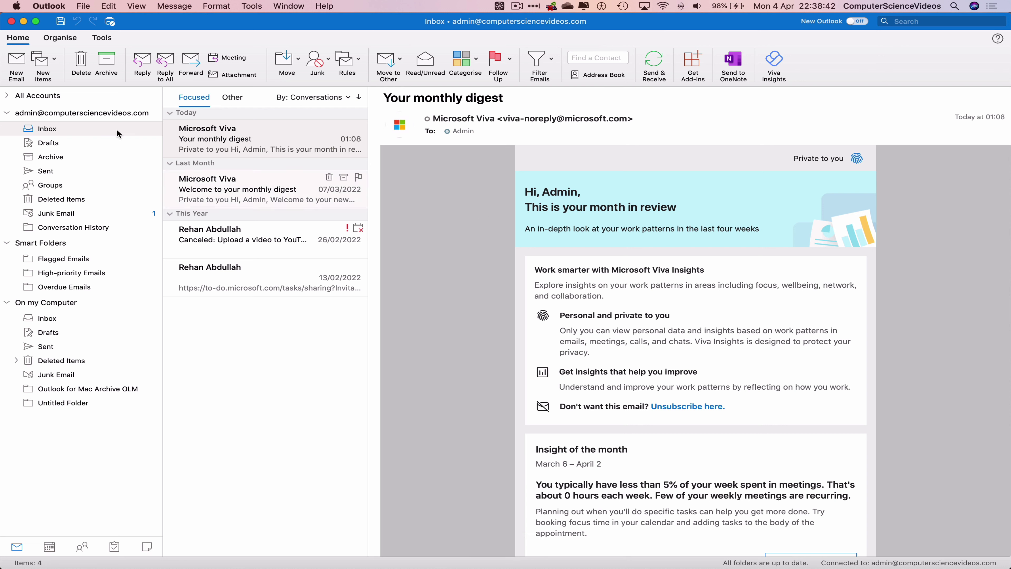
Step: Quit Outlook from the Outlook menu
left_click(43, 6)
left_click(65, 147)
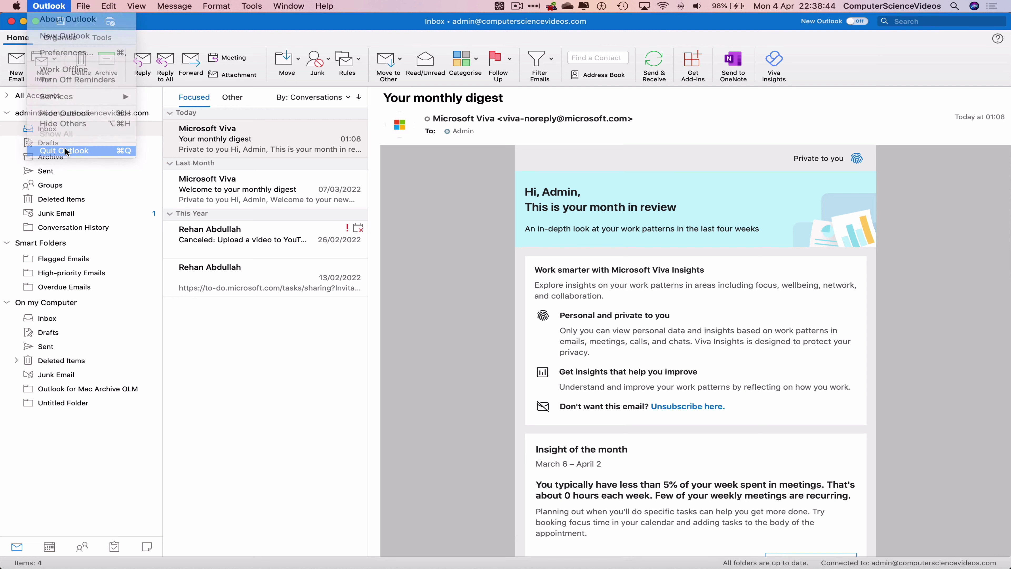
mouse_move(50, 566)
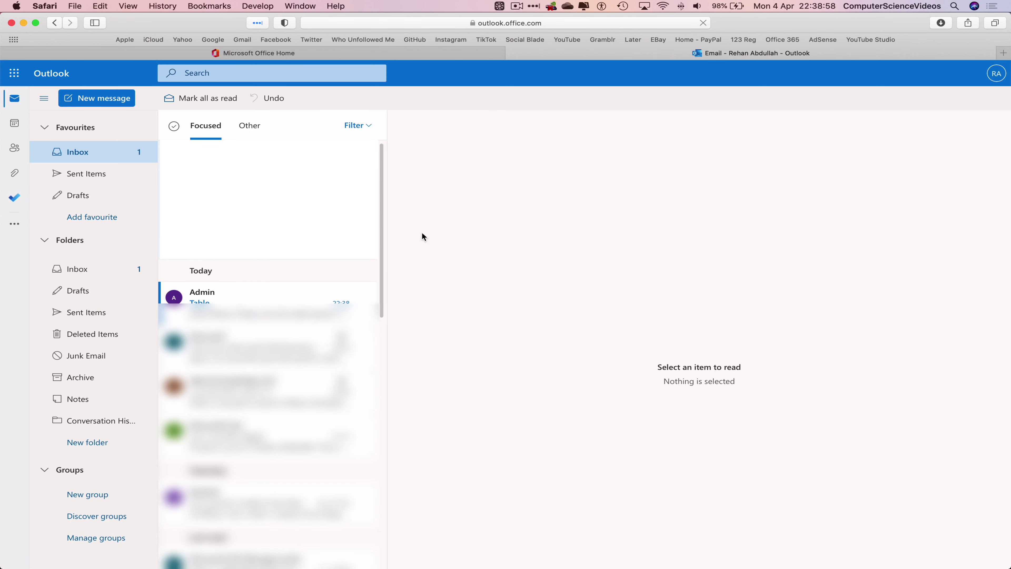
Step: Open the 'Table' message from Admin in the Outlook on the web inbox
left_click(246, 301)
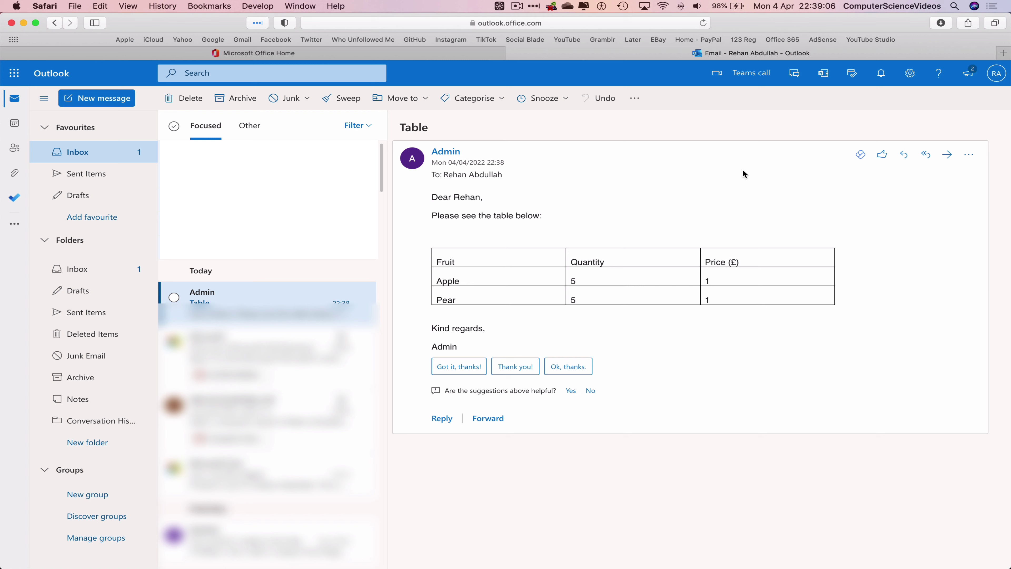
Step: Quit Safari from the Safari menu, leaving the desktop showing
left_click(45, 6)
left_click(91, 156)
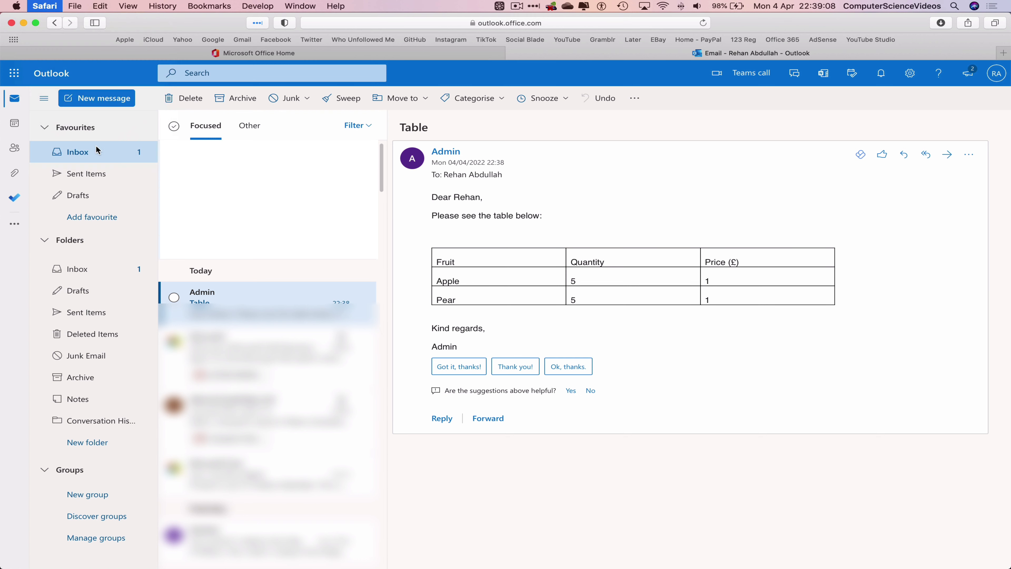